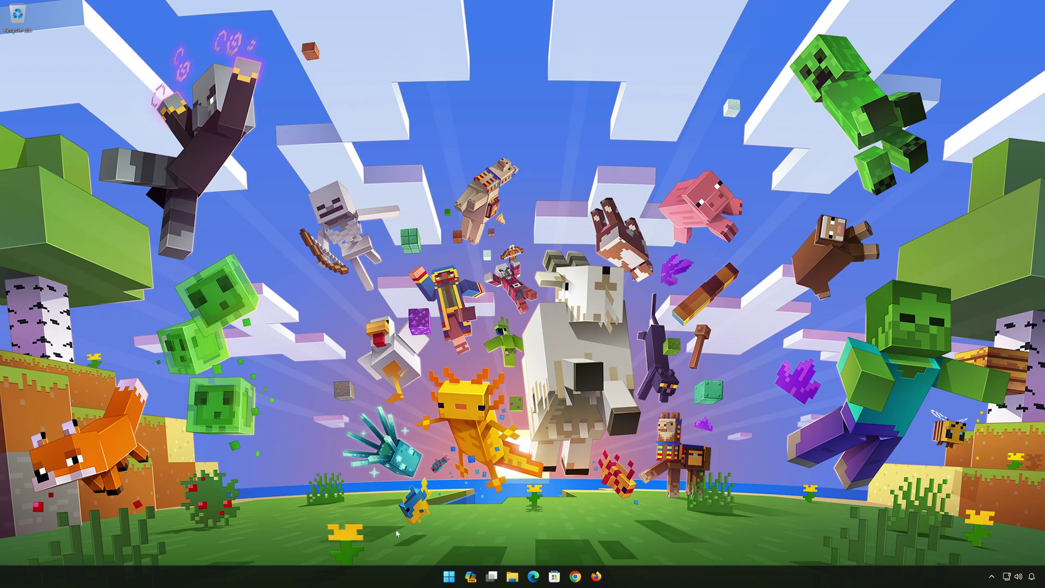
Search the Start menu for cmd to launch Command Prompt as administrator
left_click(450, 574)
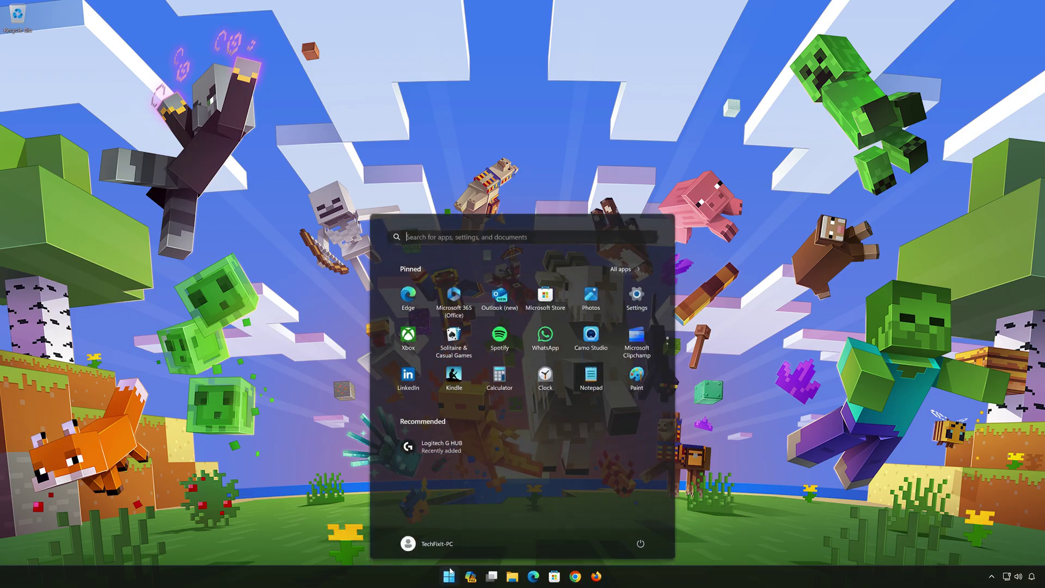
type("cmd")
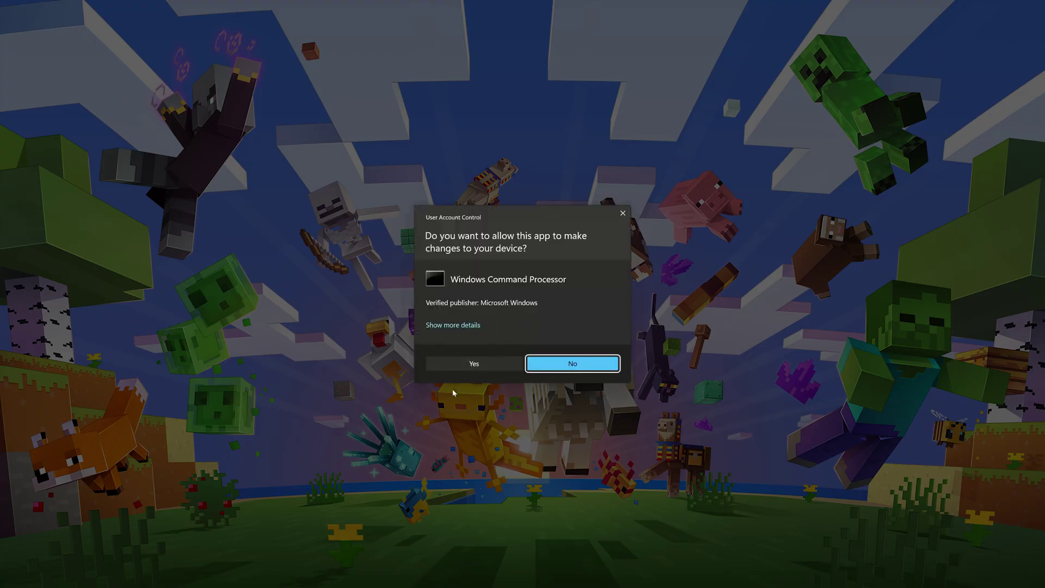
Approve elevation, centre the console, then run ipconfig /release followed by ipconfig /renew
left_click(478, 366)
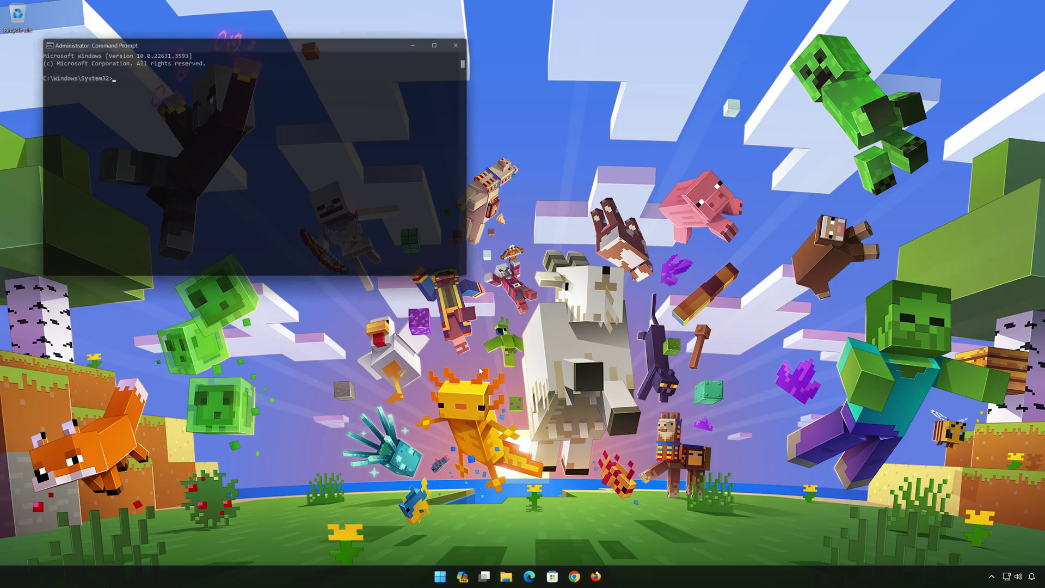
left_click_drag(295, 49, 572, 126)
type("ipconfig")
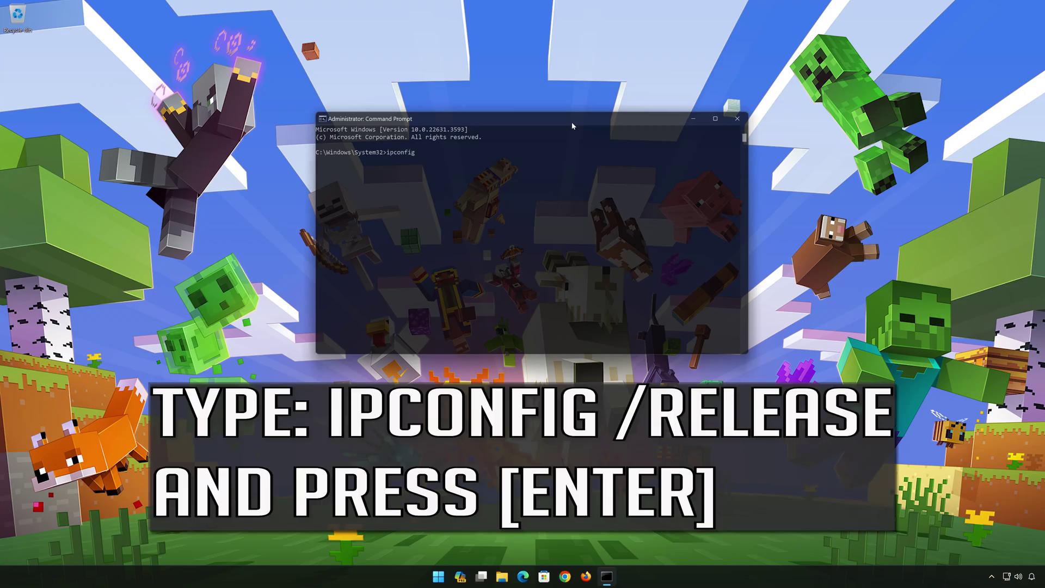
type(" /release")
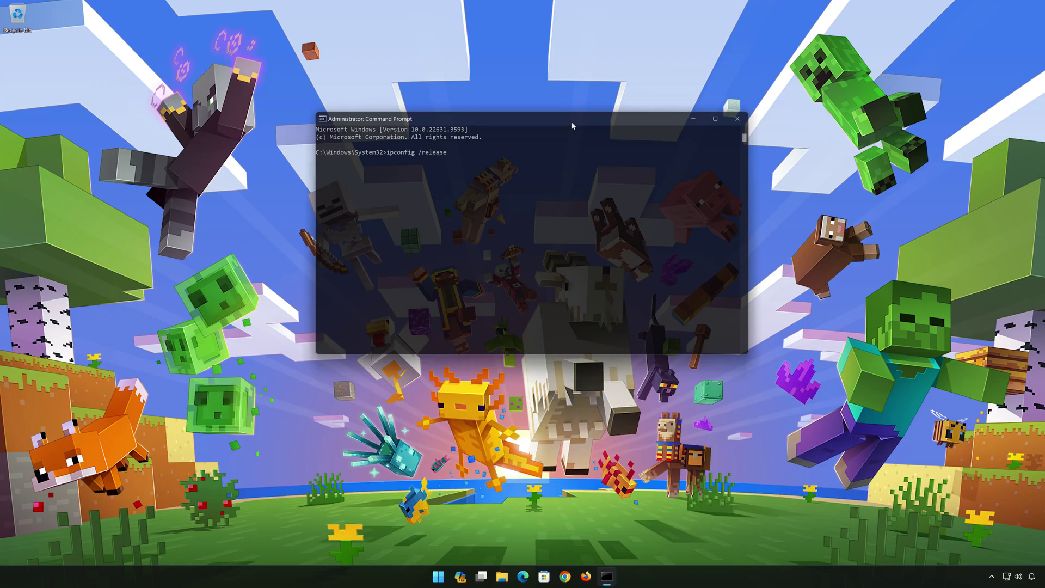
key("Return")
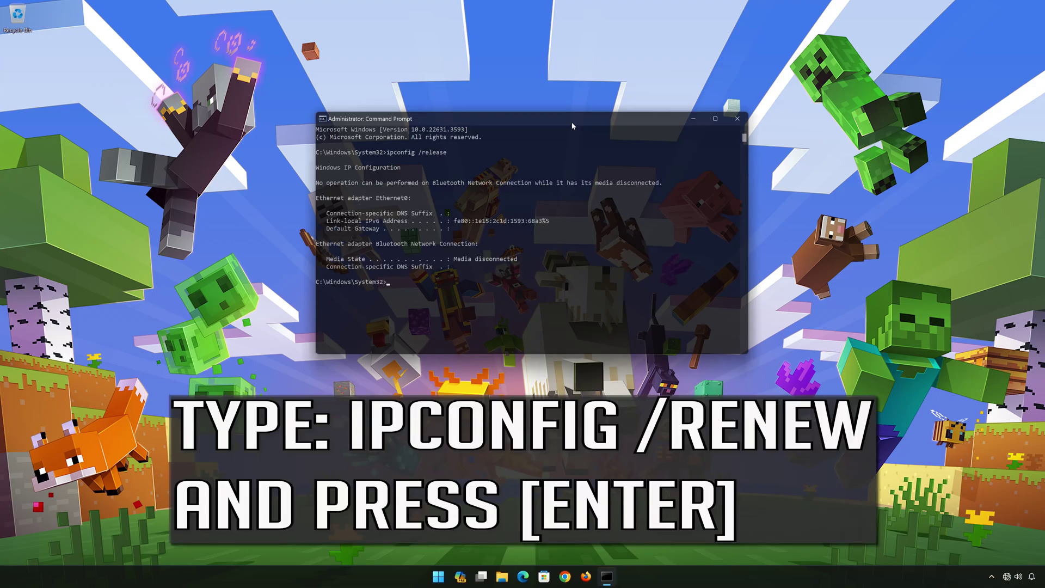
type("ipc")
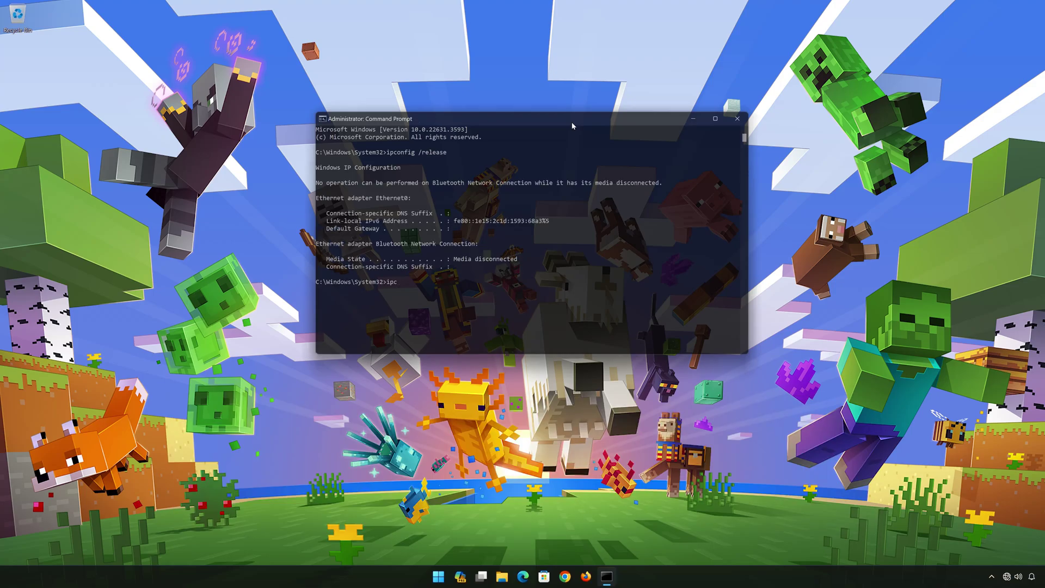
type("onfig /renew")
key("Return")
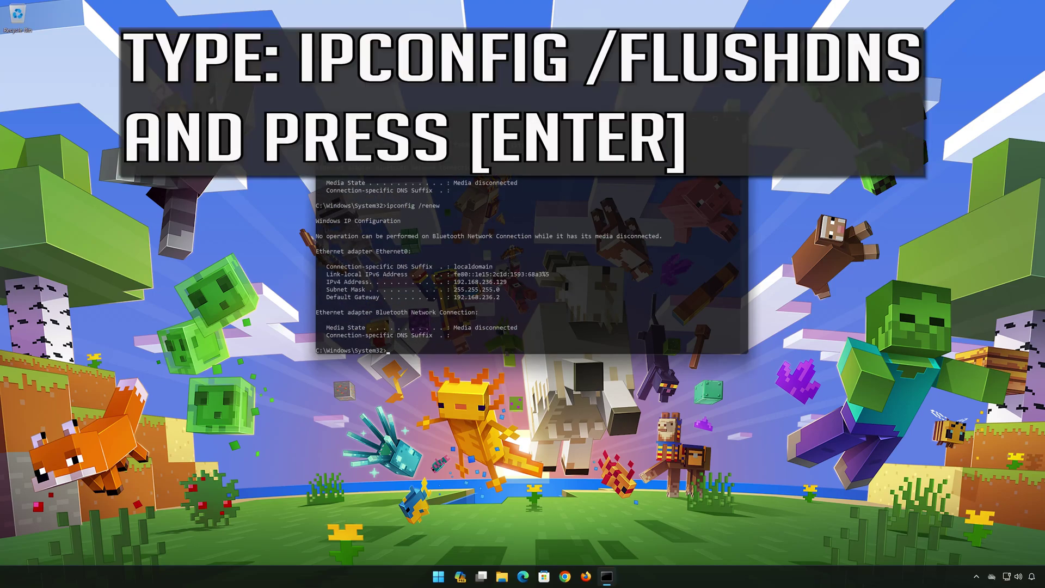
Run ipconfig /flushdns to clear the DNS resolver cache, then exit the console
type("ipconfig")
type("/flush")
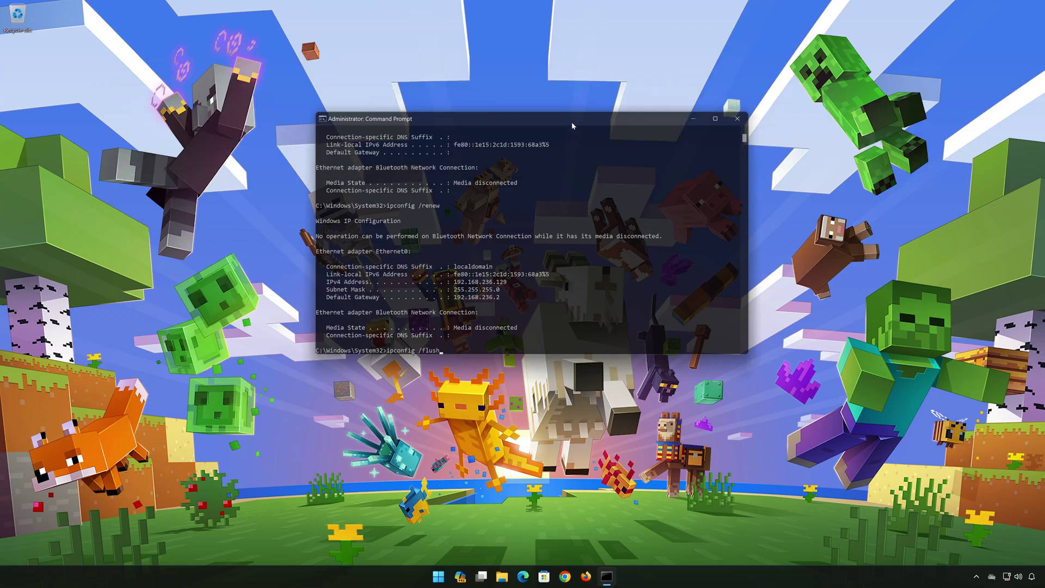
type("dns")
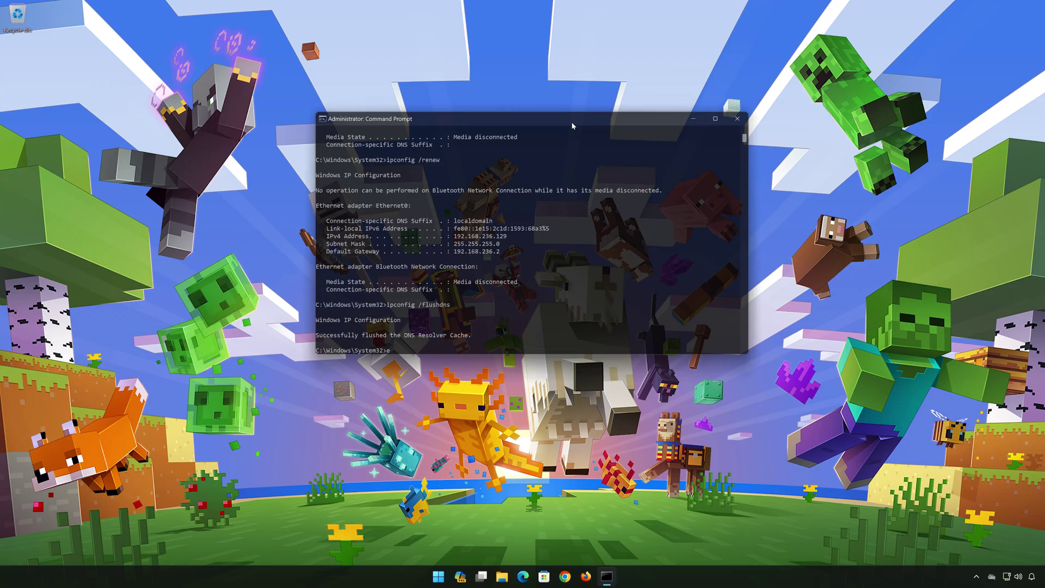
key("Return")
Restart the computer from the Start menu's Power options
left_click(457, 581)
left_click(640, 545)
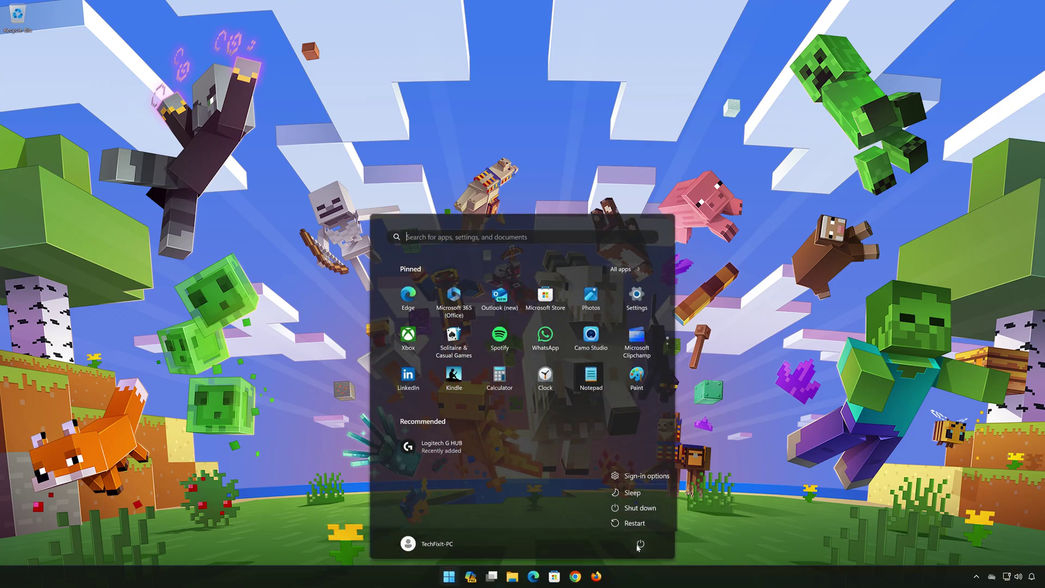
left_click(634, 523)
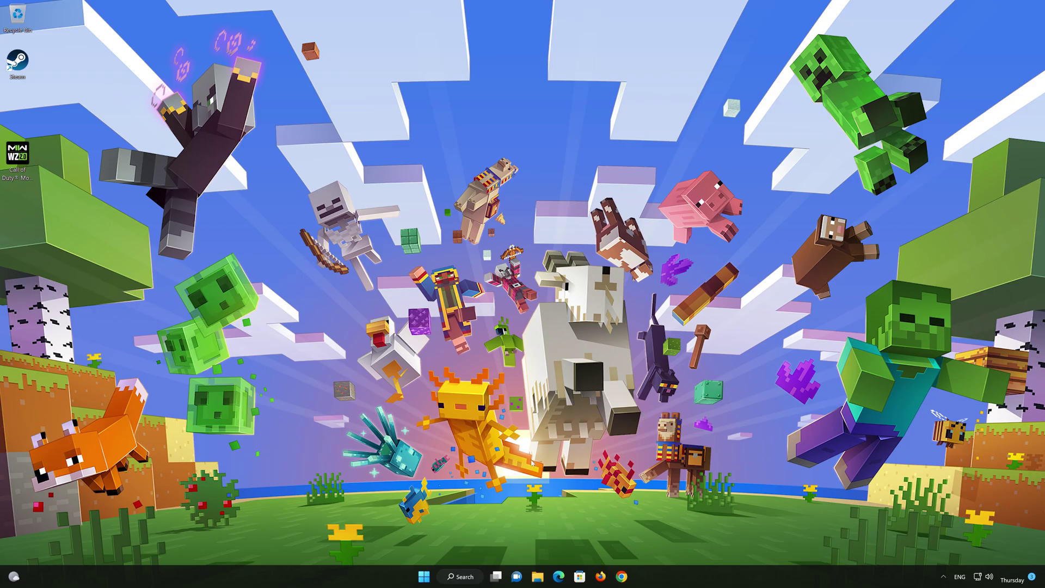
Search Start for 'control panel' and open Control Panel
left_click(424, 576)
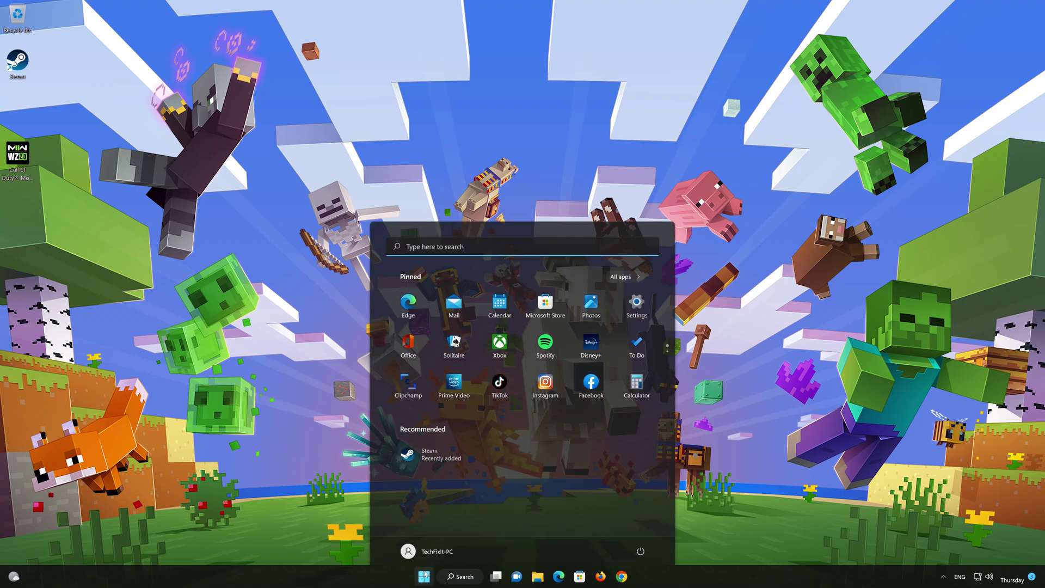
type("control panel")
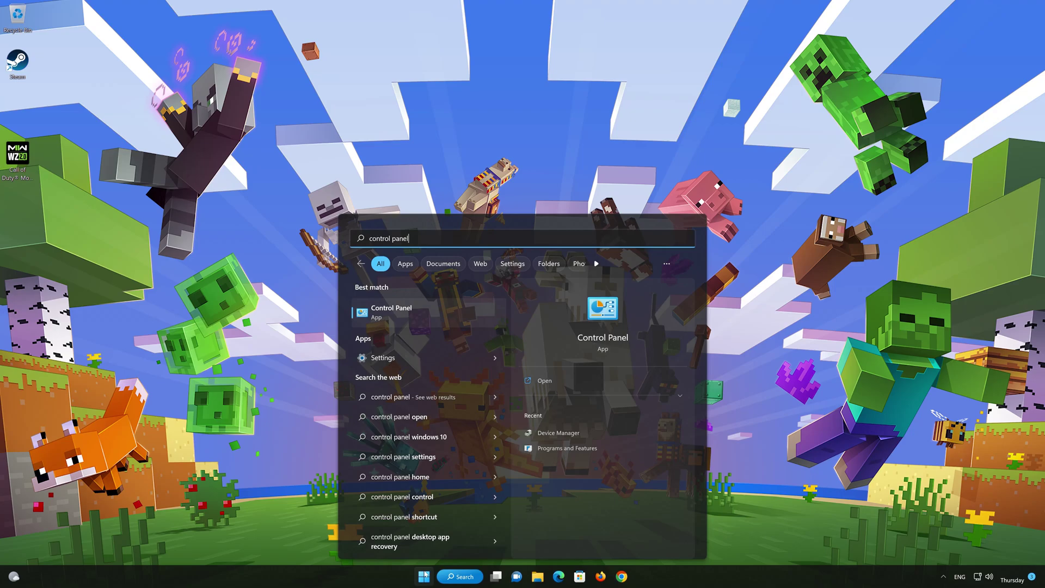
left_click(418, 318)
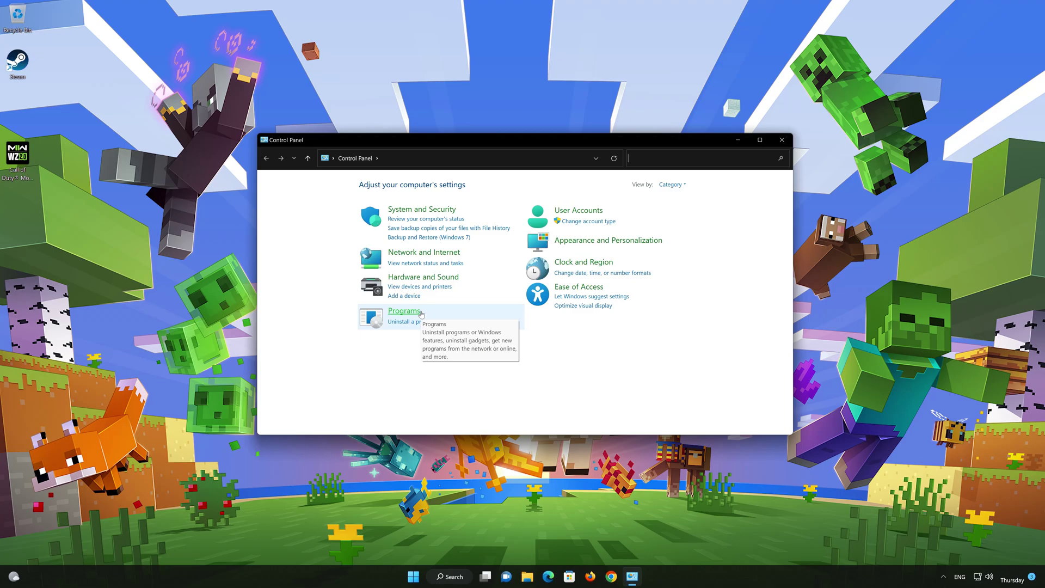
Go through Network and Sharing Center to Ethernet0's Internet Protocol Version 4 (TCP/IPv4) properties
left_click(430, 255)
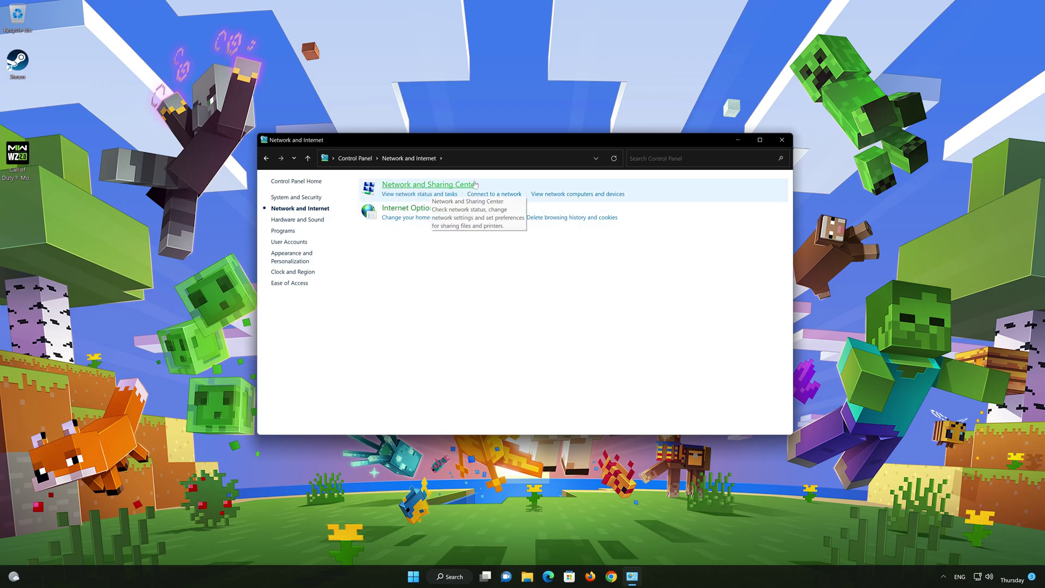
left_click(441, 187)
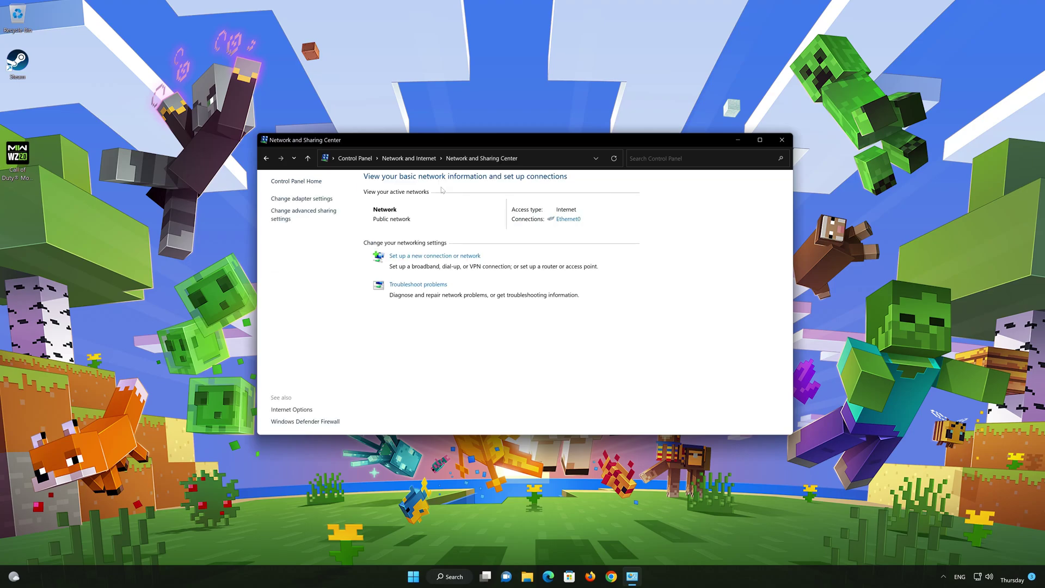
left_click(568, 219)
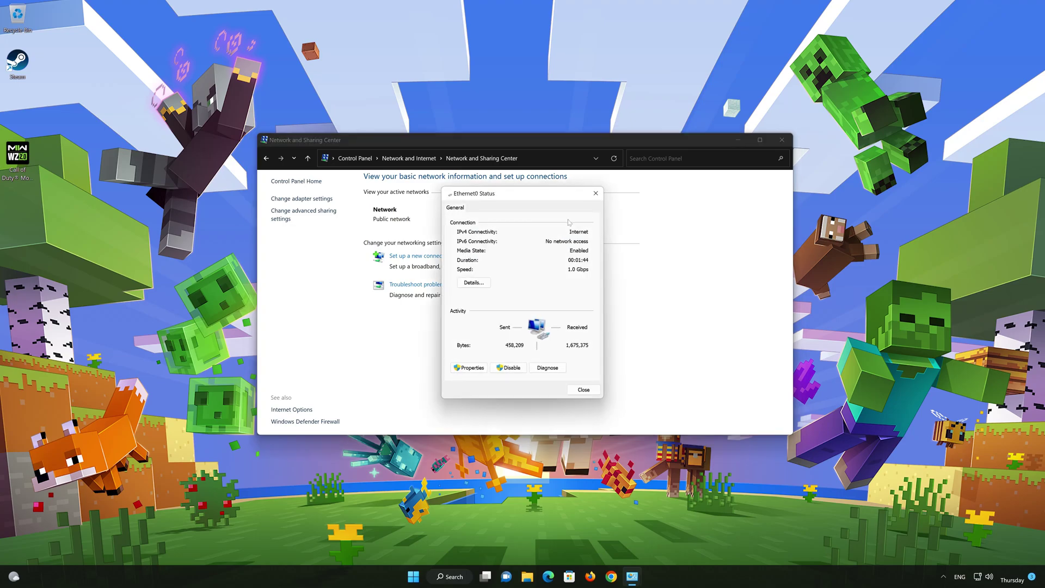
left_click(475, 369)
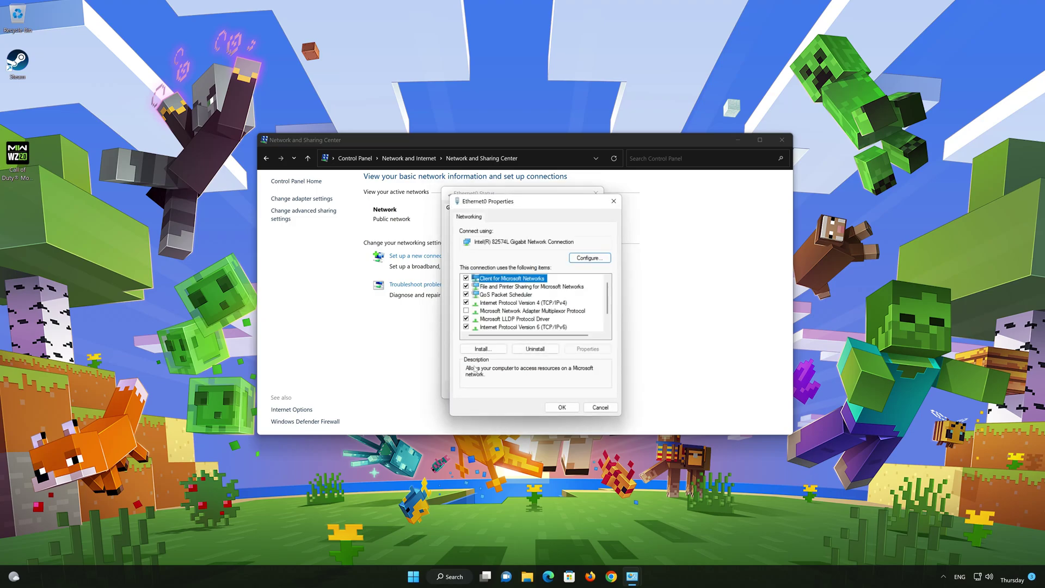
left_click(512, 304)
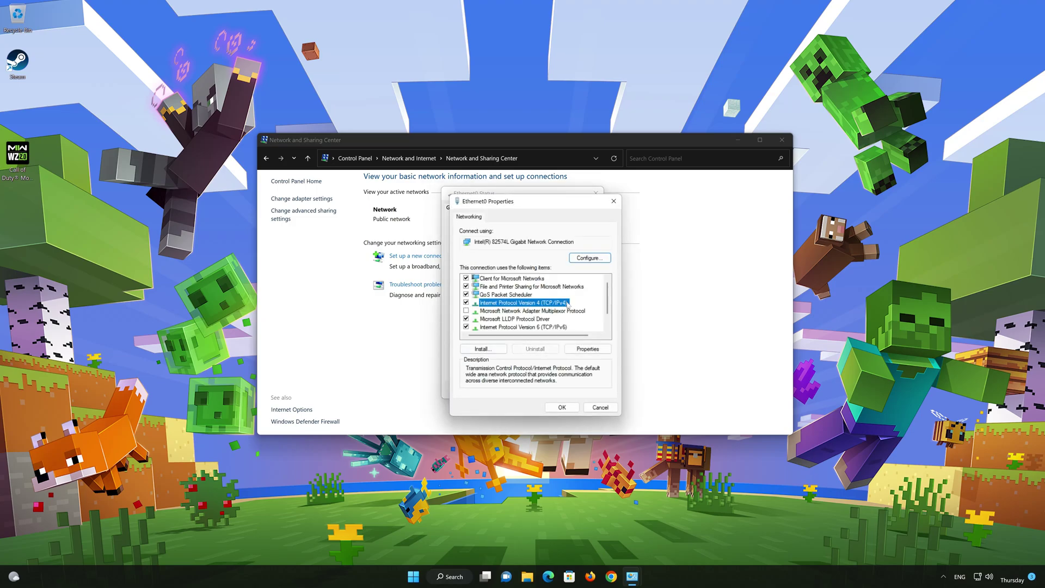
left_click(589, 350)
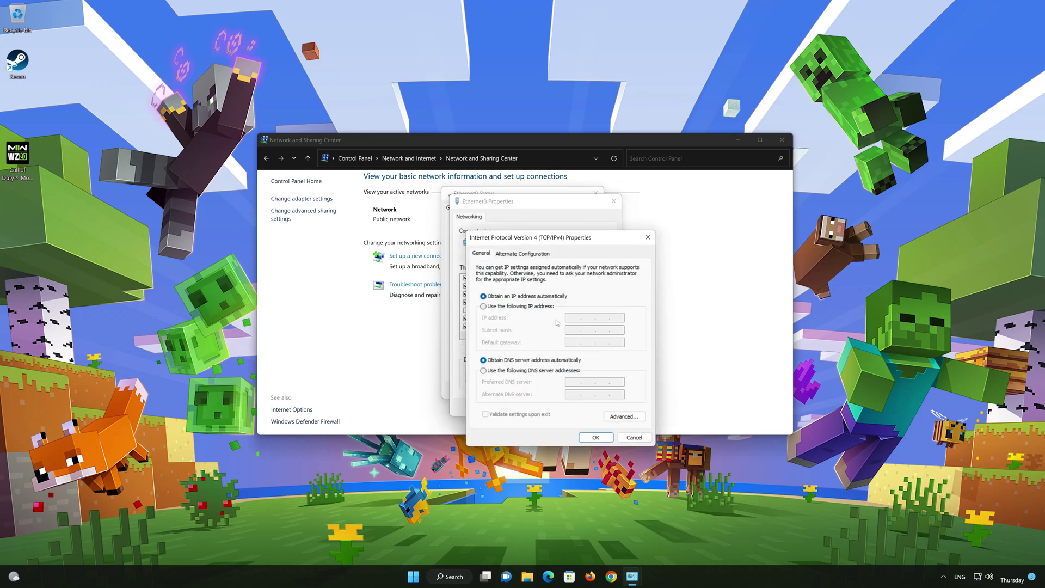
Set the preferred DNS server to 8.8.8.8 and the alternate to 8.8.4.4, and confirm
left_click(483, 371)
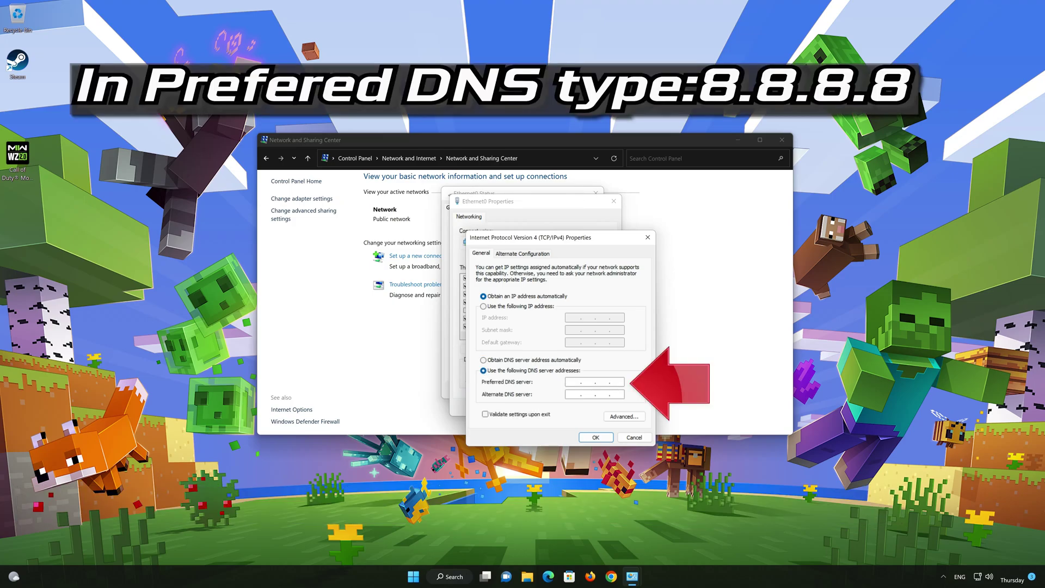
type("8.8.8.8.8.8.8")
left_click(574, 395)
type("8 ")
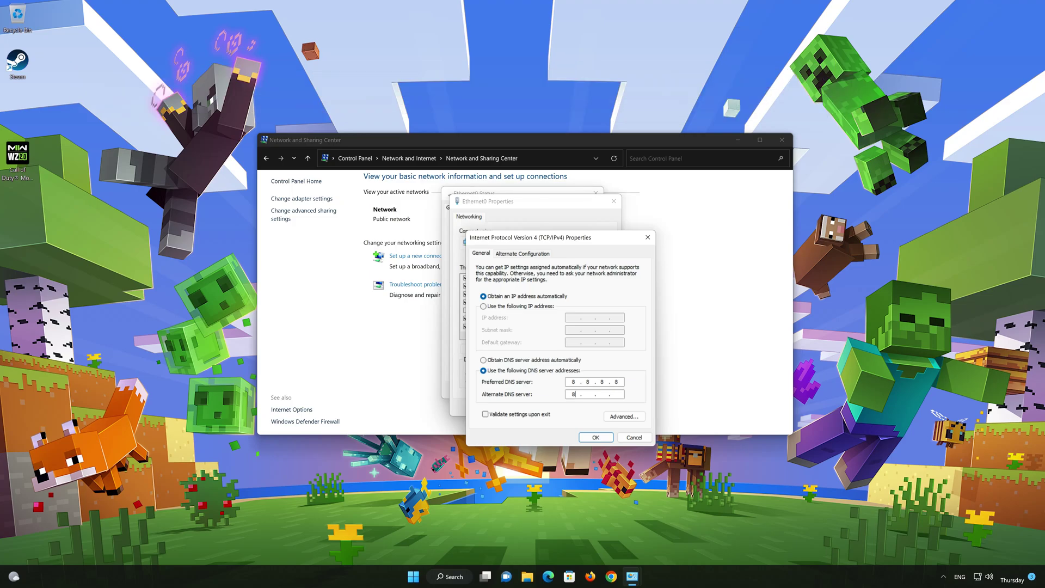
type(".")
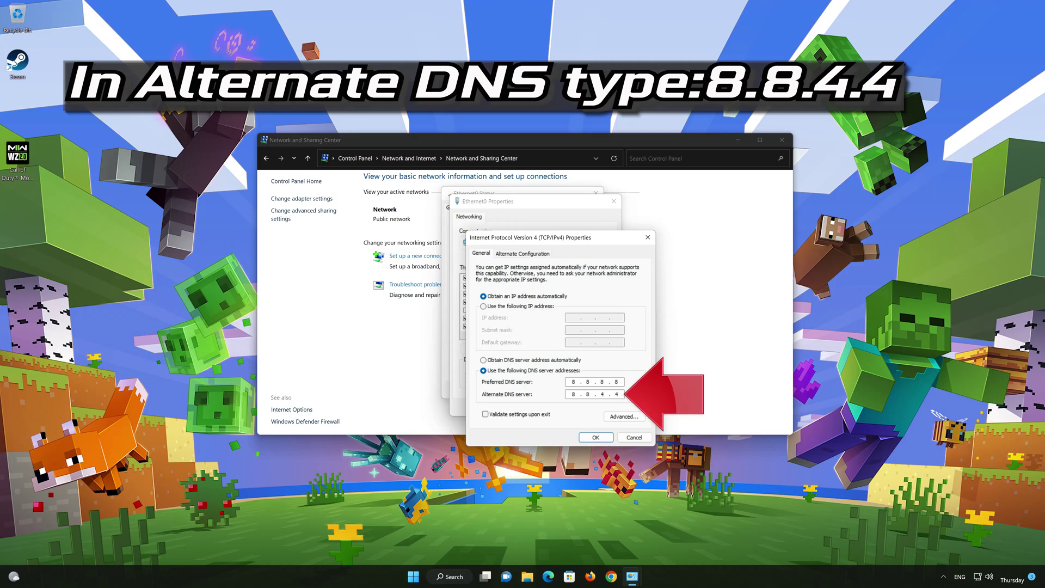
left_click(597, 437)
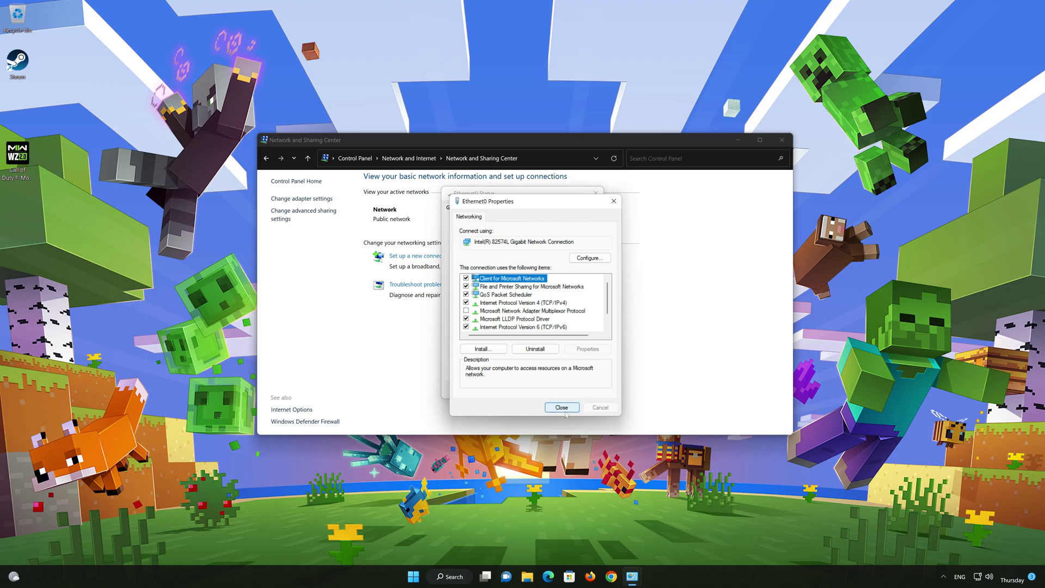
Close Ethernet0 Properties, Ethernet0 Status and Network and Sharing Center
left_click(565, 410)
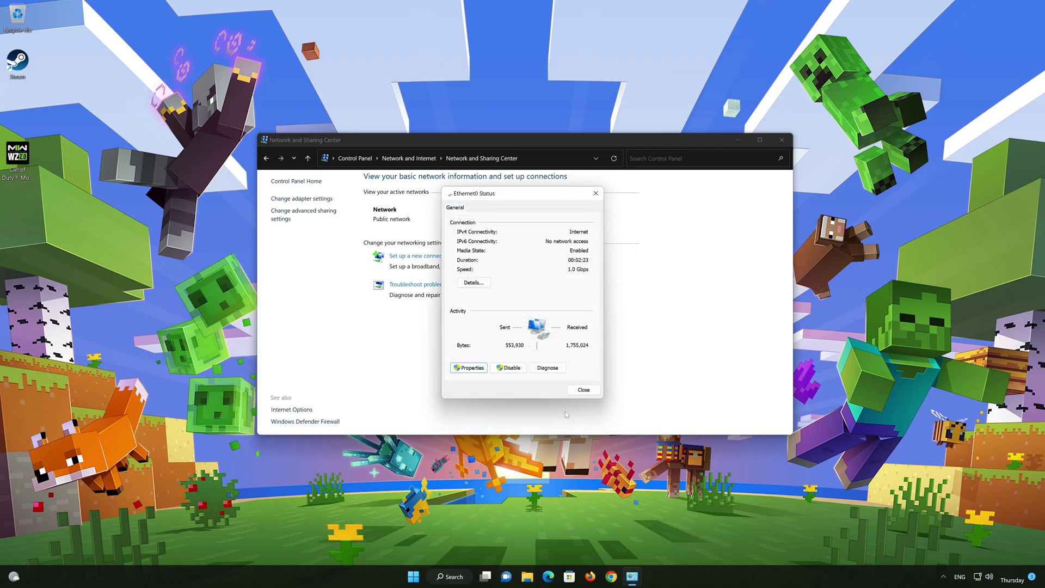
left_click(584, 390)
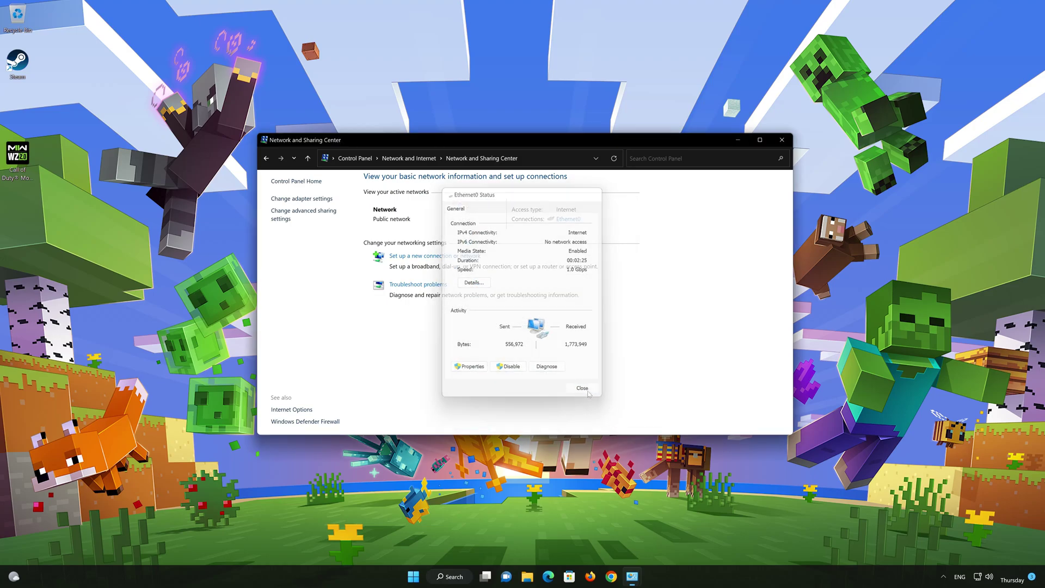
left_click(784, 141)
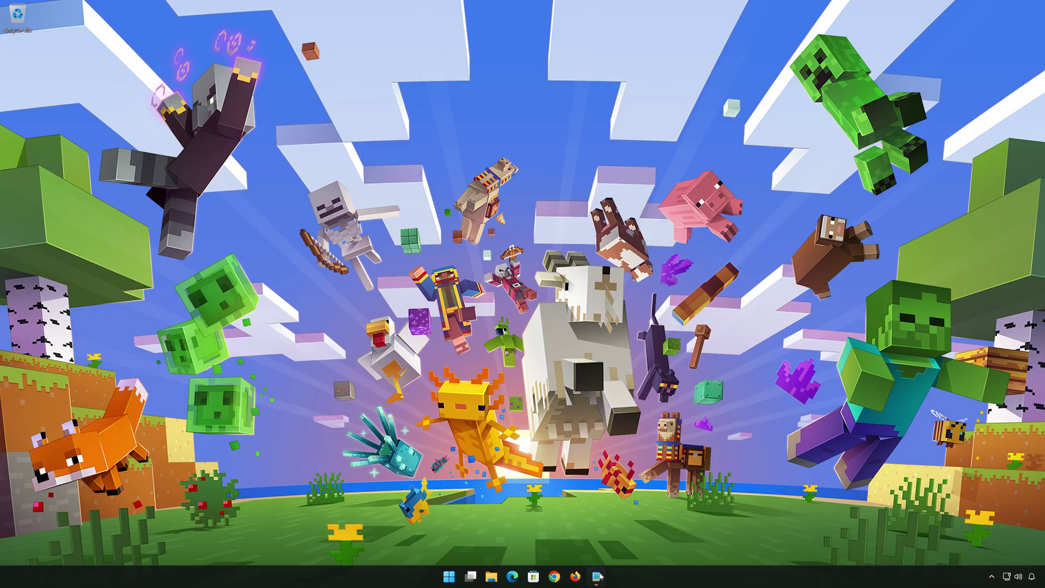
Copy the Xbox support URL from Notepad and paste it into Firefox's address bar
left_click(596, 576)
right_click(467, 110)
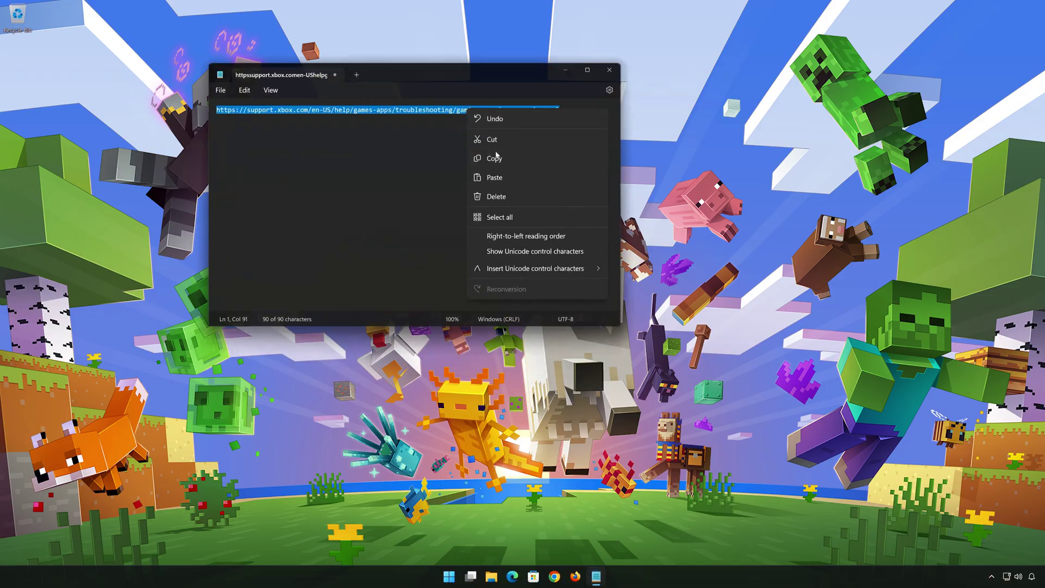
left_click(496, 158)
left_click(566, 71)
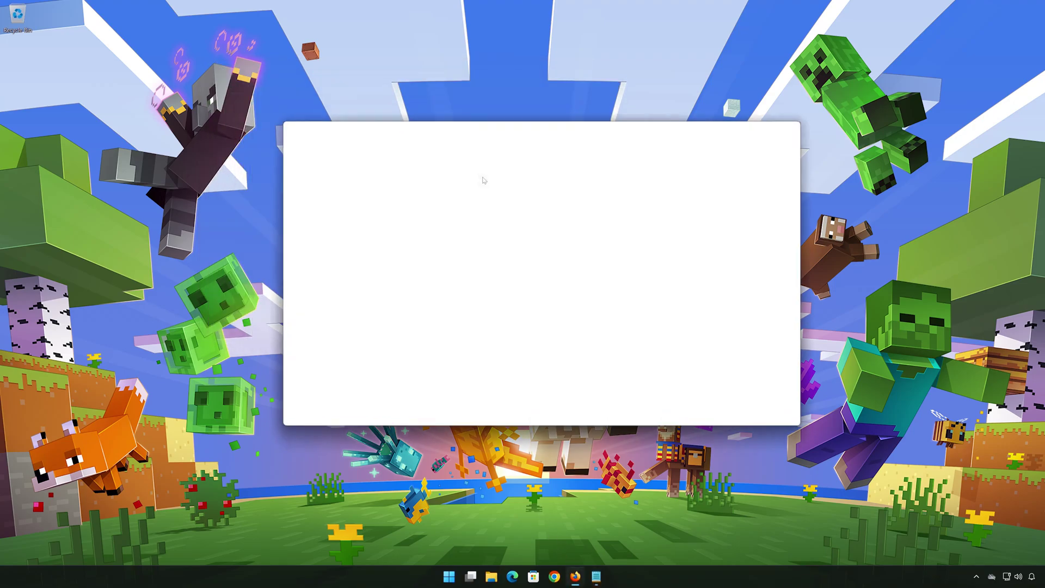
right_click(488, 153)
left_click(512, 223)
Load the support page, download GamingRepairTool.exe under 'Downloadable version', and close Firefox
key("Return")
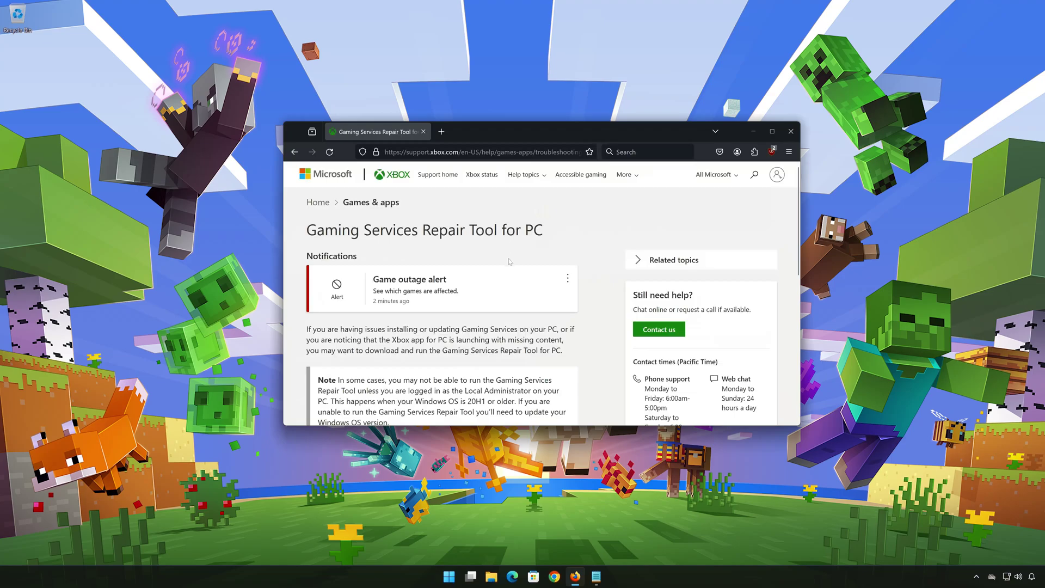
scroll(505, 281, "down", 4)
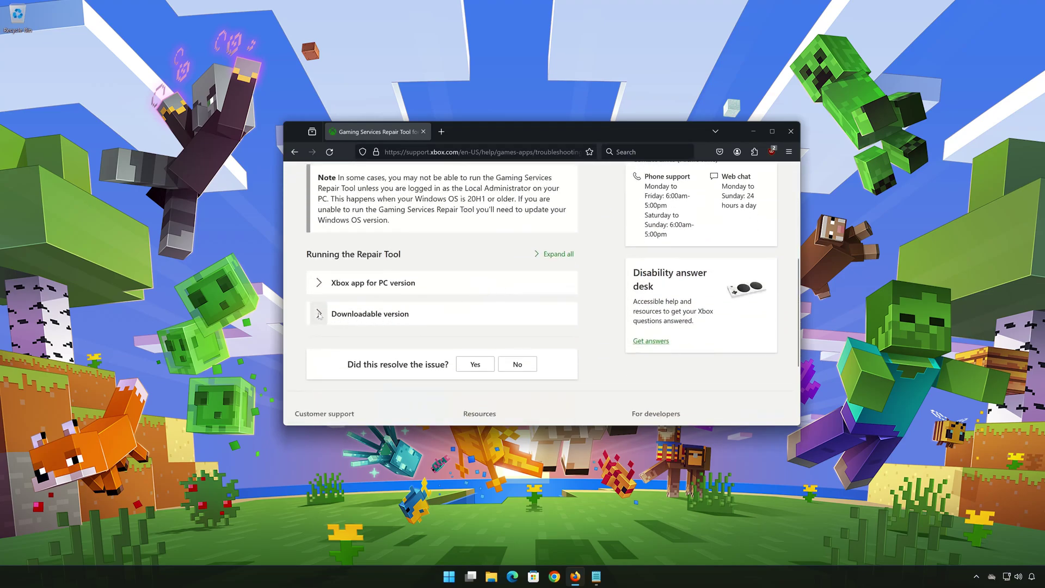
left_click(352, 317)
scroll(461, 323, "down", 10)
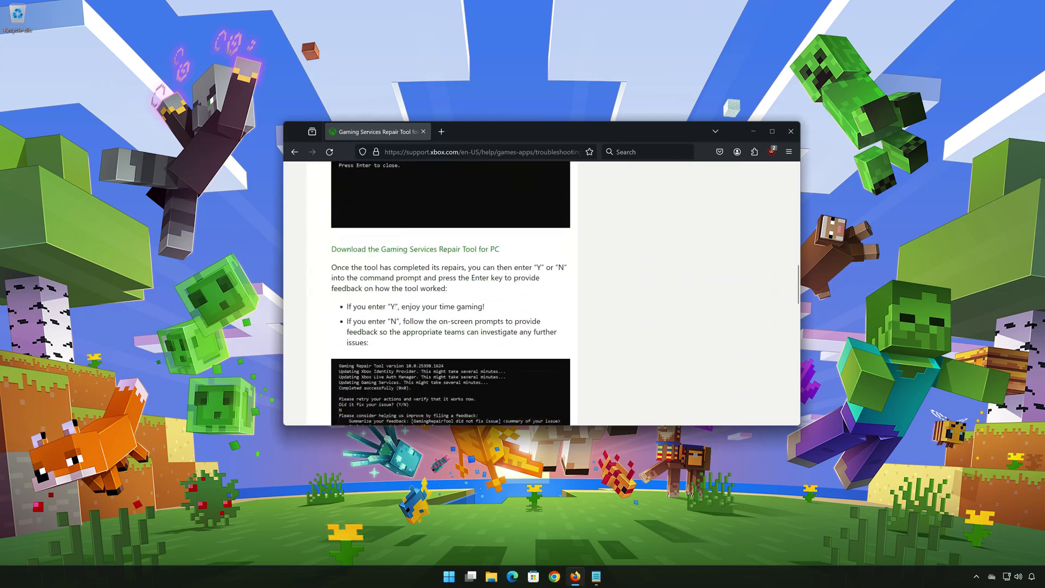
left_click(432, 250)
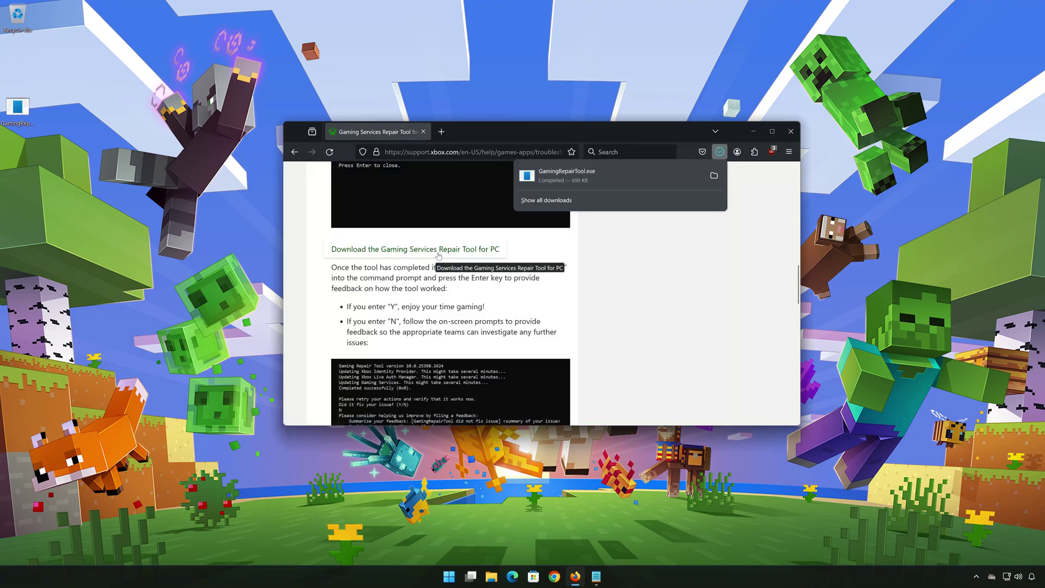
key("Escape")
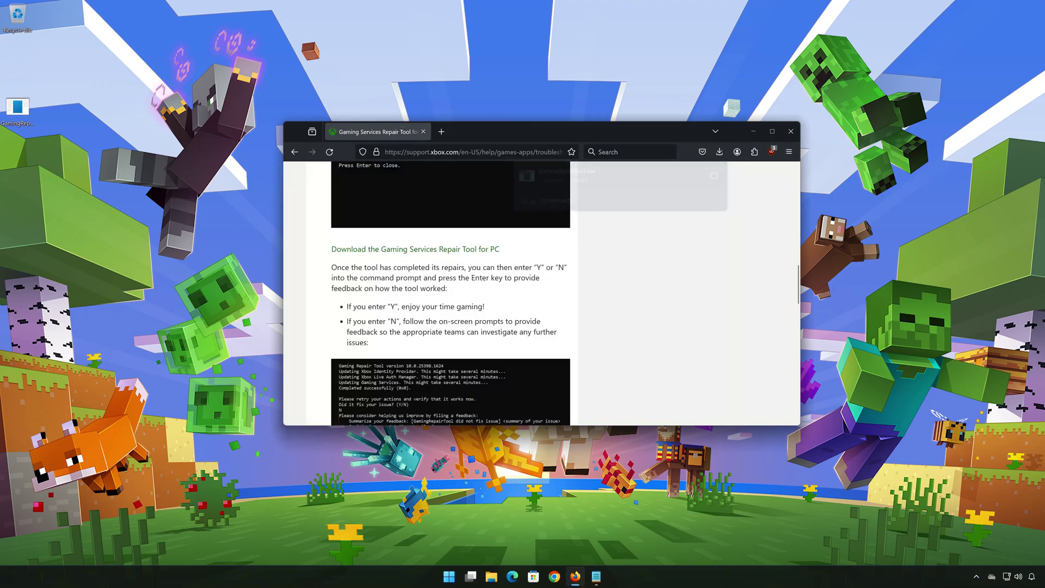
left_click(785, 137)
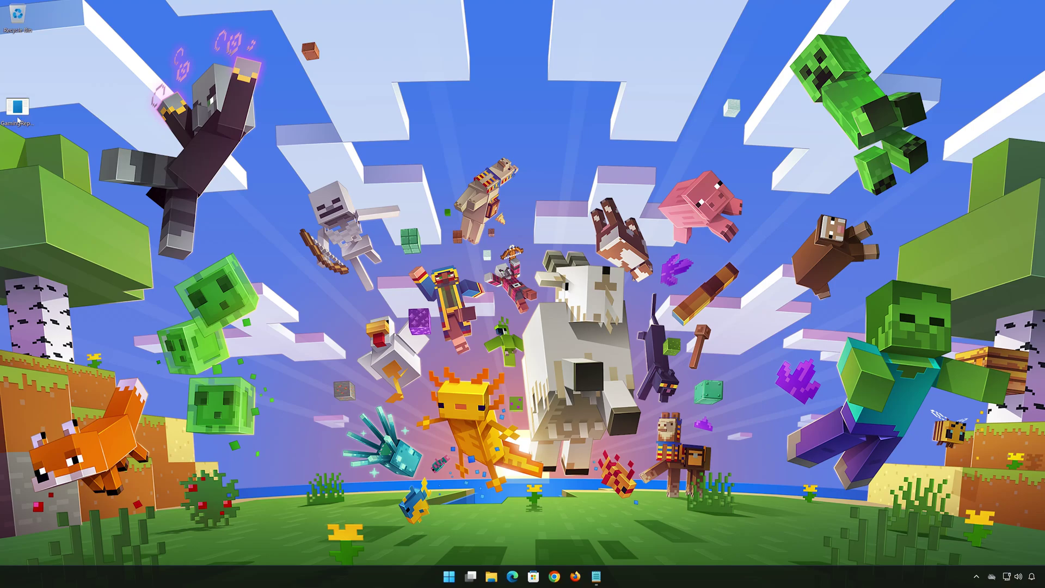
Run GamingRepairTool.exe as administrator, approving both User Account Control prompts
right_click(18, 119)
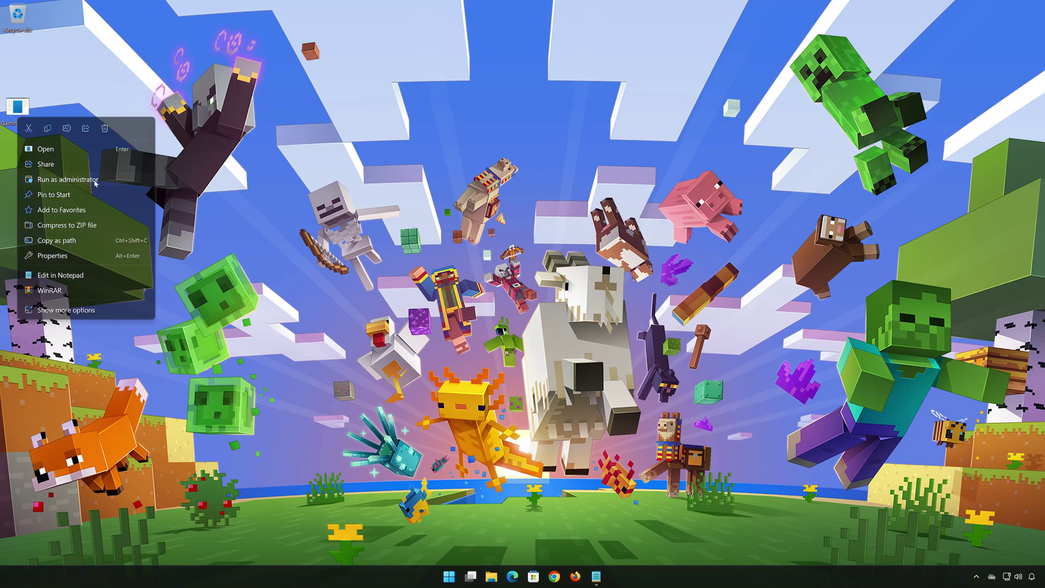
left_click(69, 182)
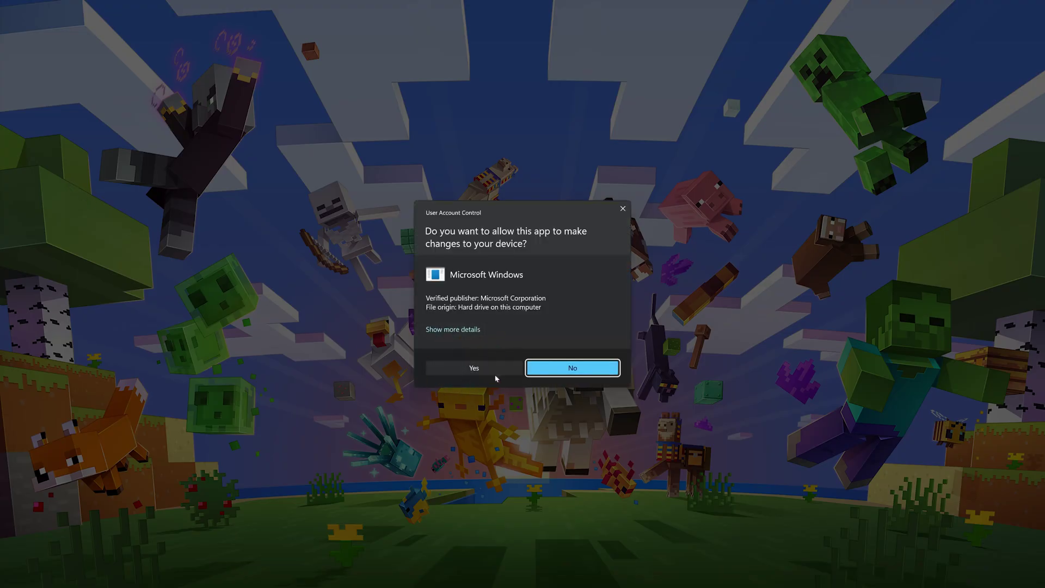
left_click(481, 369)
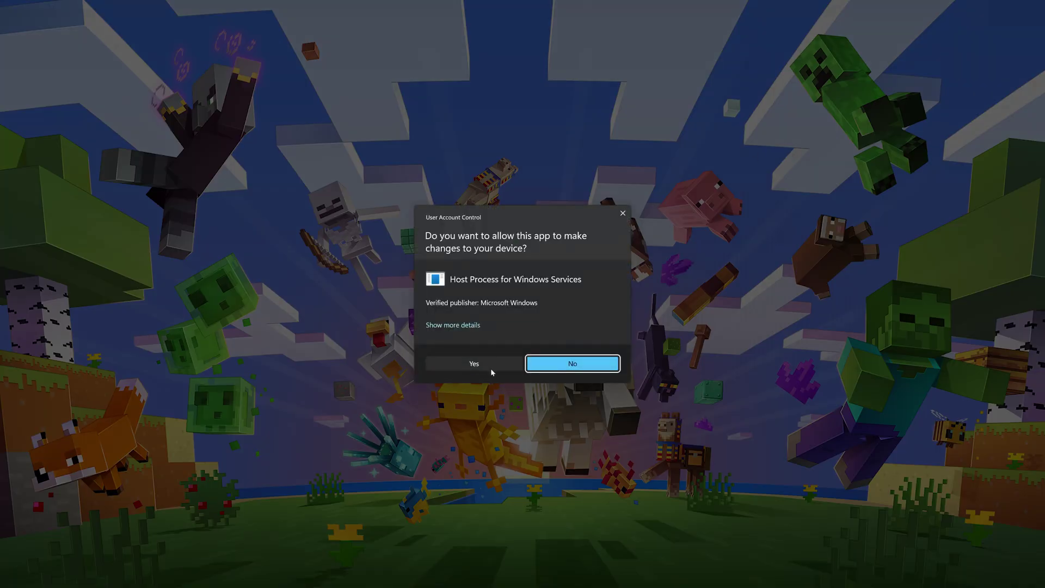
left_click(480, 367)
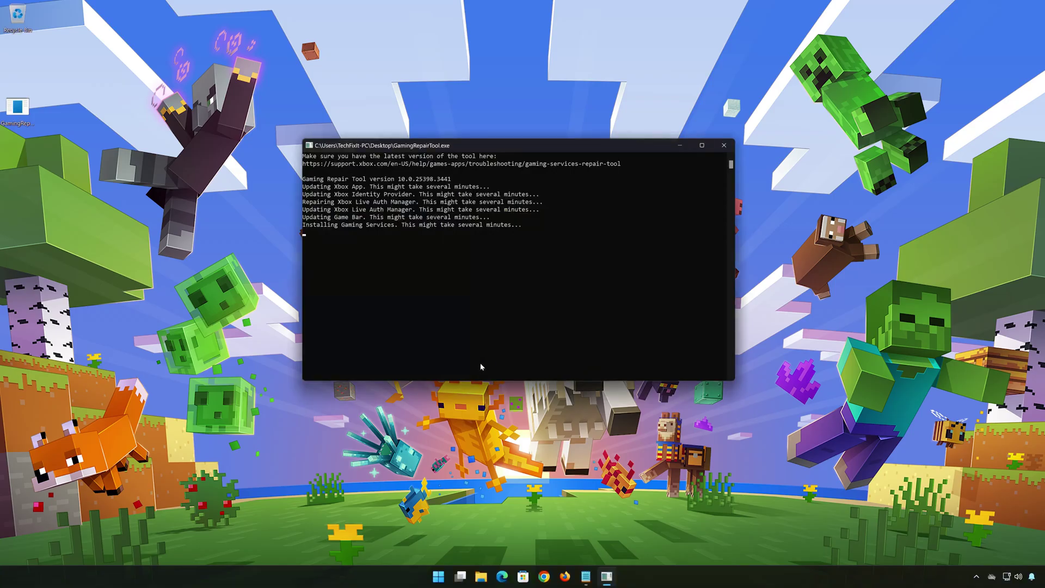